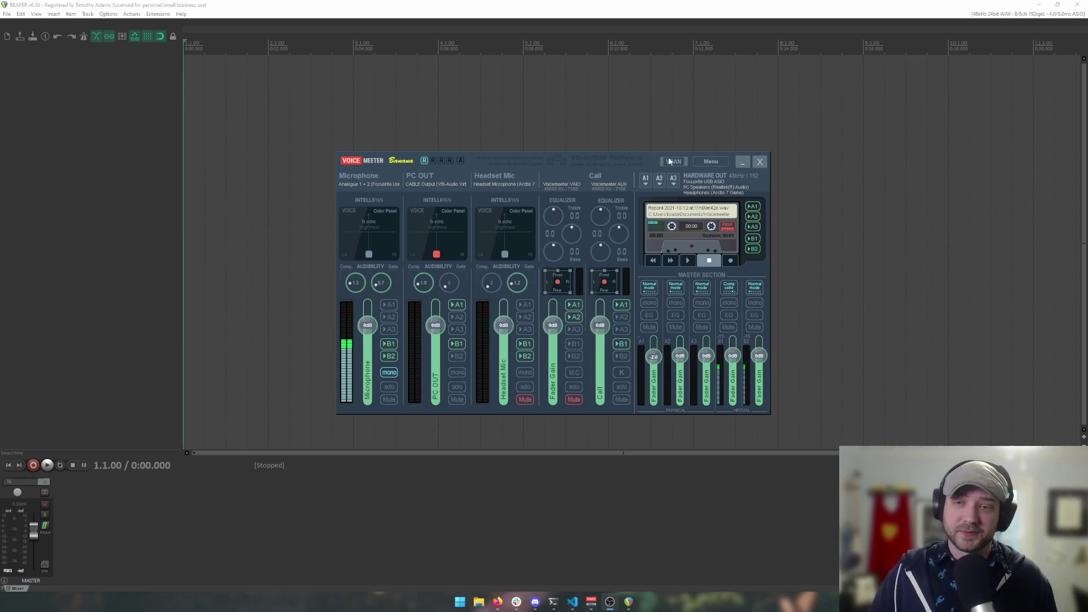
Nudge the Voicemeeter Banana mixer window slightly higher
left_click_drag(655, 155, 654, 152)
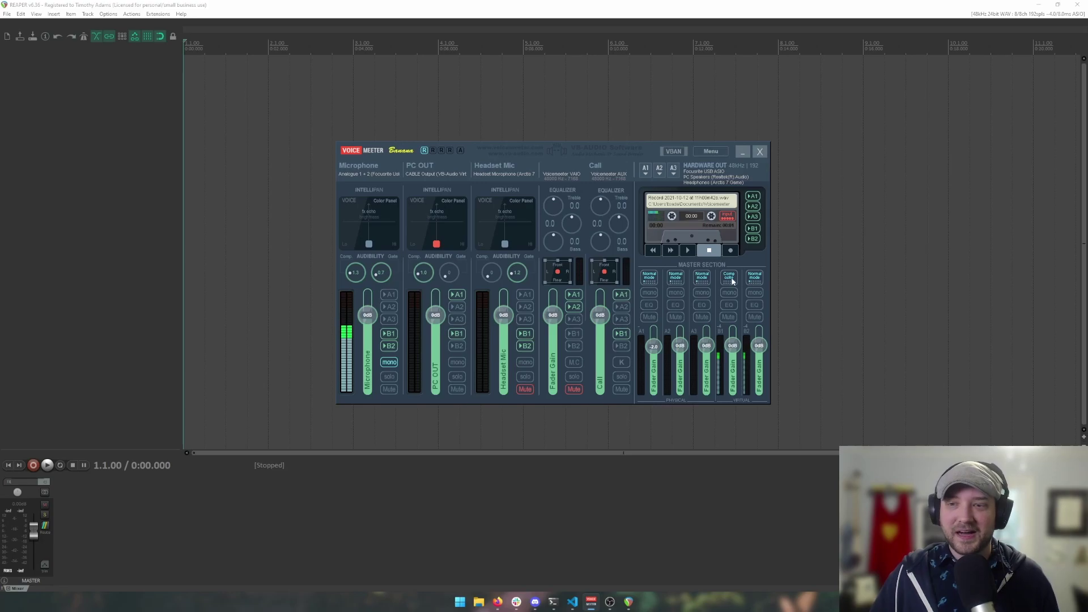
scroll(731, 280, "up", 3)
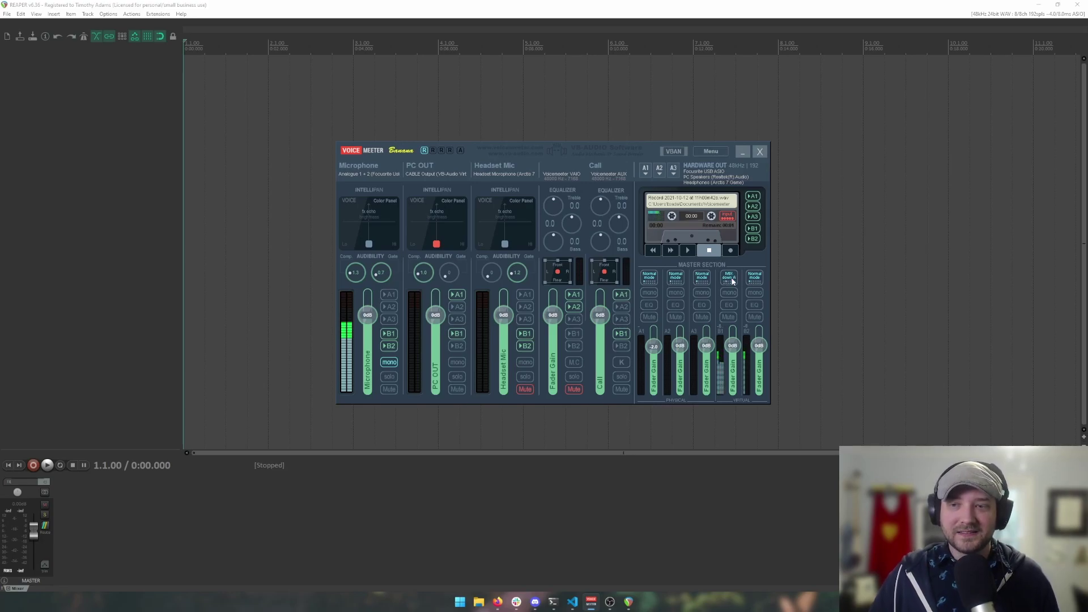
scroll(732, 281, "down", 3)
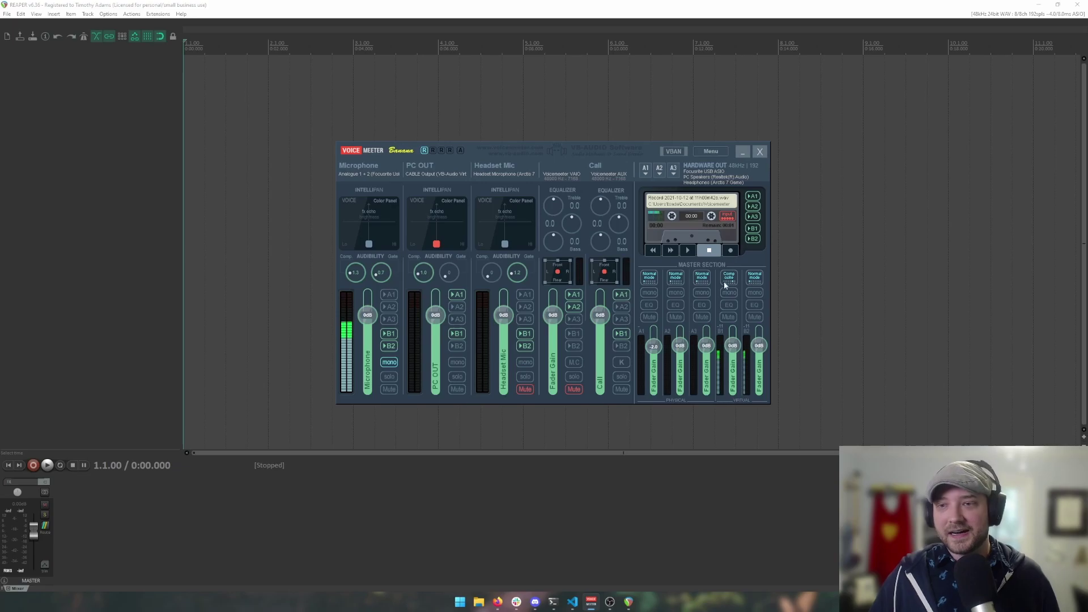
Open System Settings / Options over the mixer and toggle Patch Composite to PRE, then back to POST fader
left_click(711, 151)
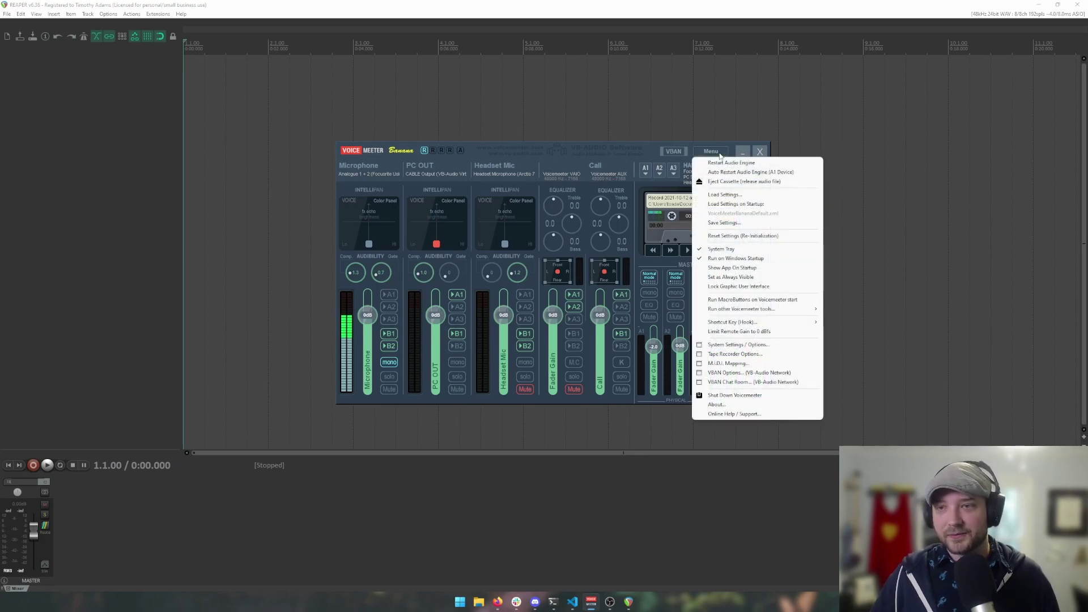
left_click(747, 345)
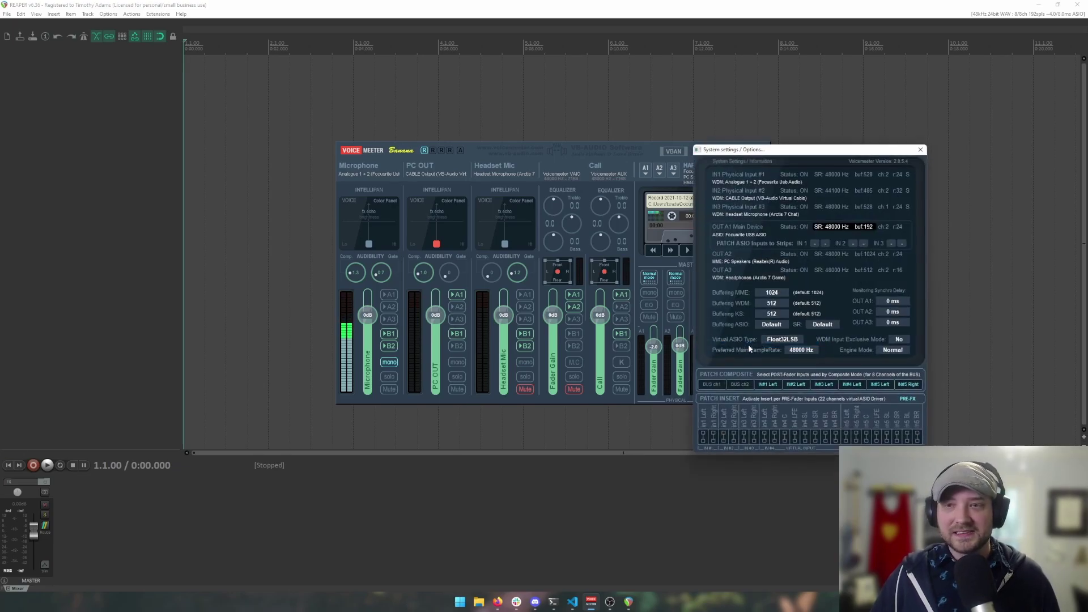
left_click_drag(805, 154, 637, 117)
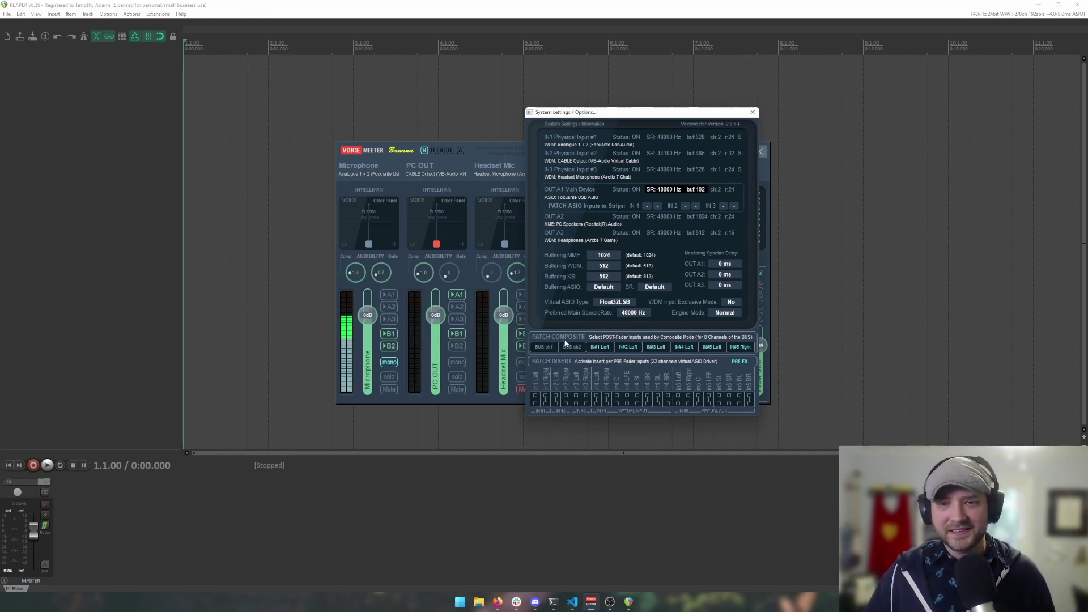
left_click(614, 338)
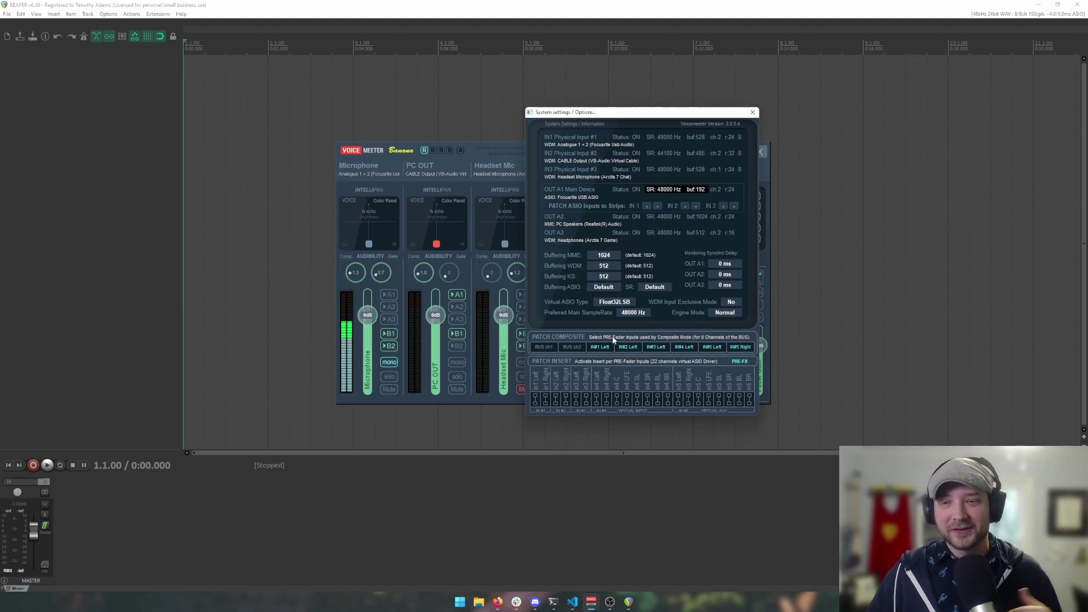
left_click(613, 338)
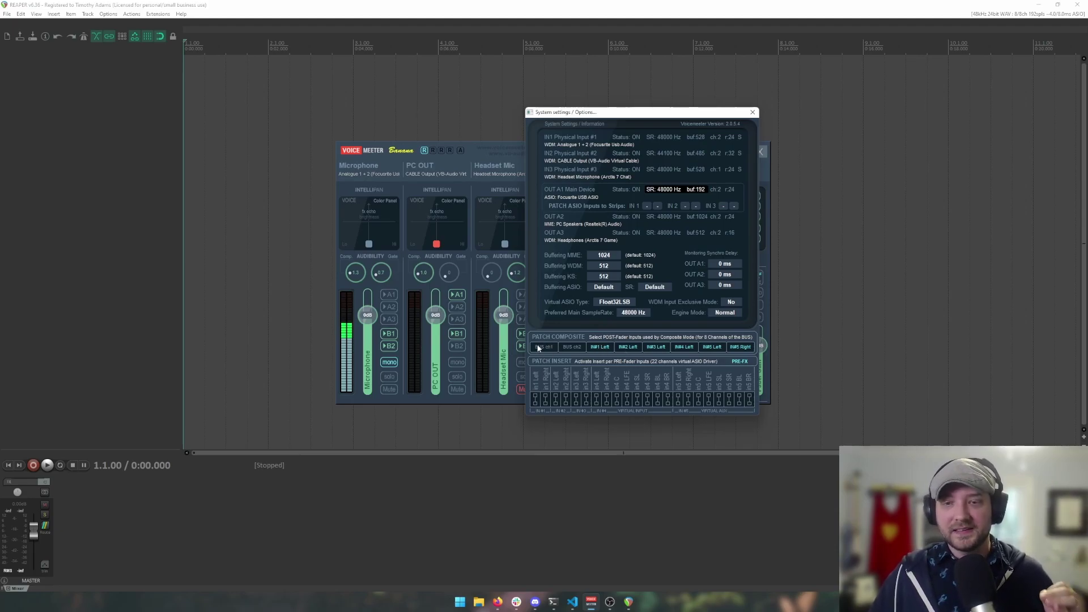
Check the first Patch Composite slot's channel choices without changing anything, and briefly reveal the mixer
left_click(541, 349)
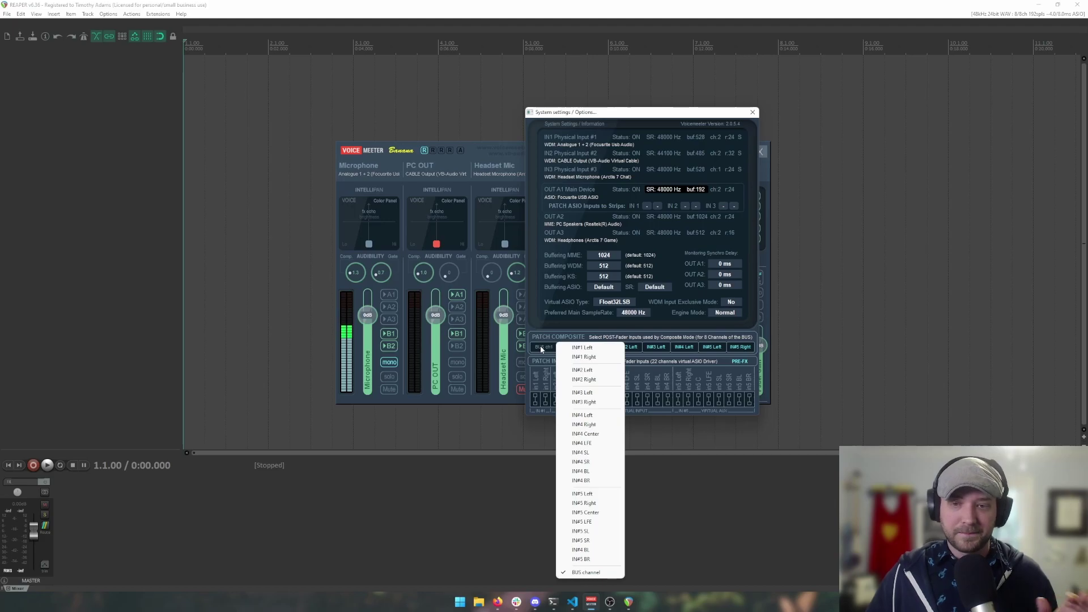
left_click(575, 333)
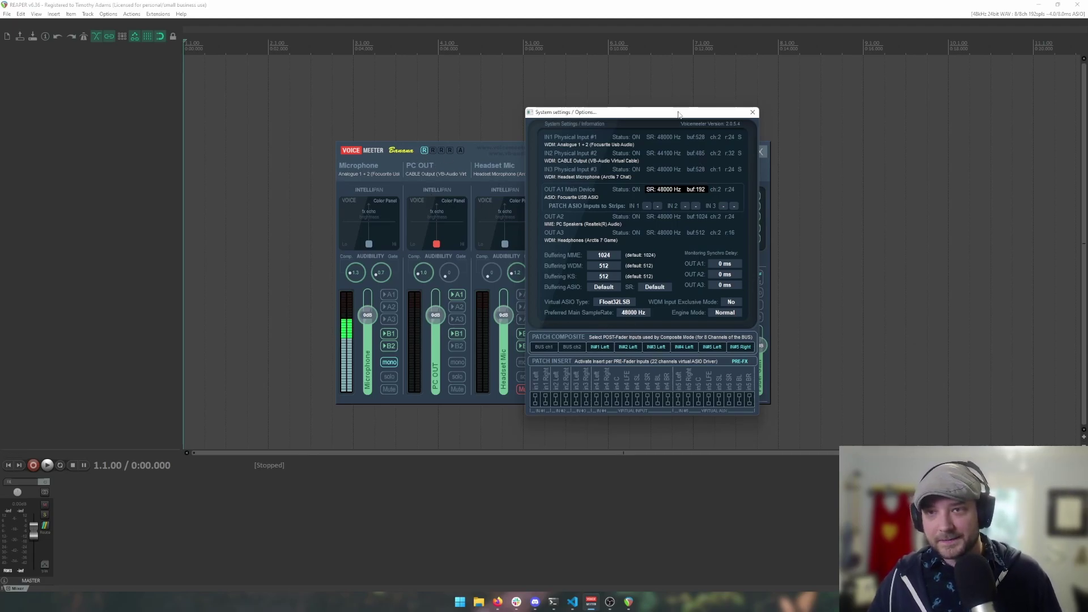
left_click_drag(679, 112, 923, 134)
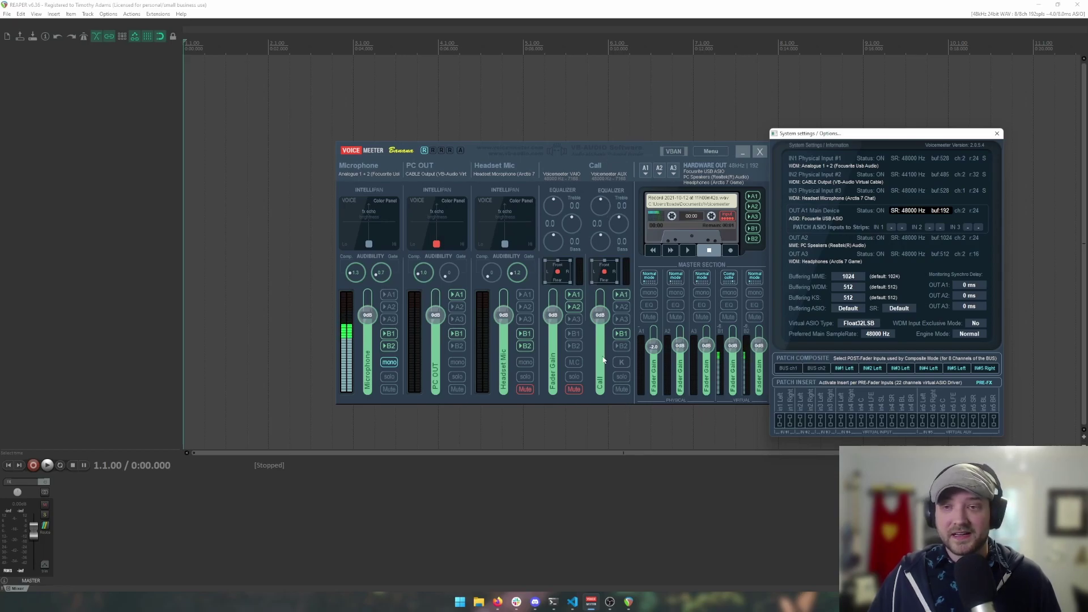
left_click_drag(939, 136, 633, 102)
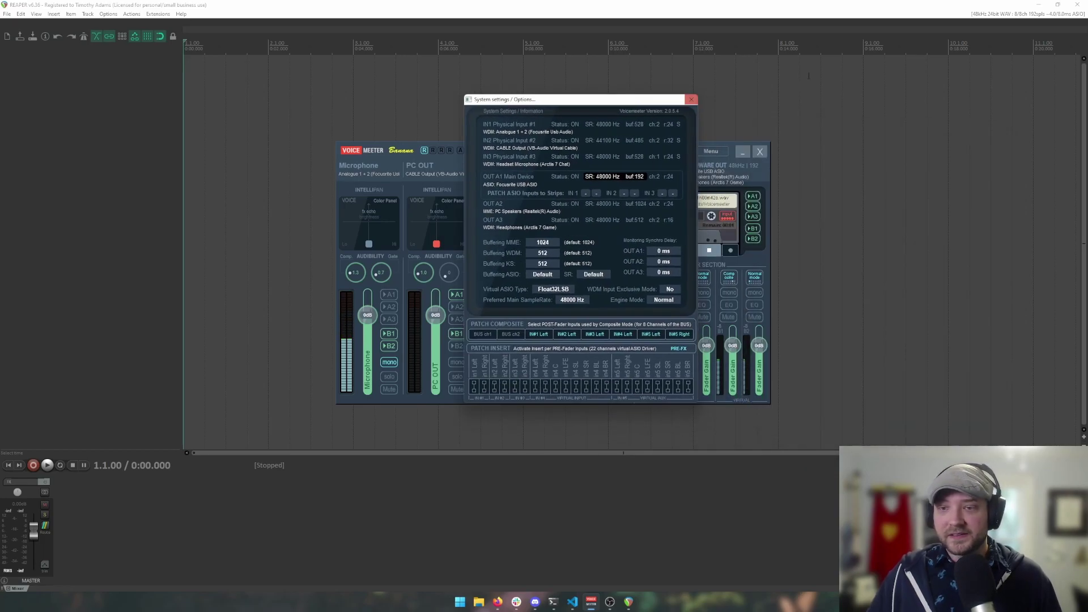
Close Voicemeeter's System Settings and bring REAPER back to the front
left_click(691, 100)
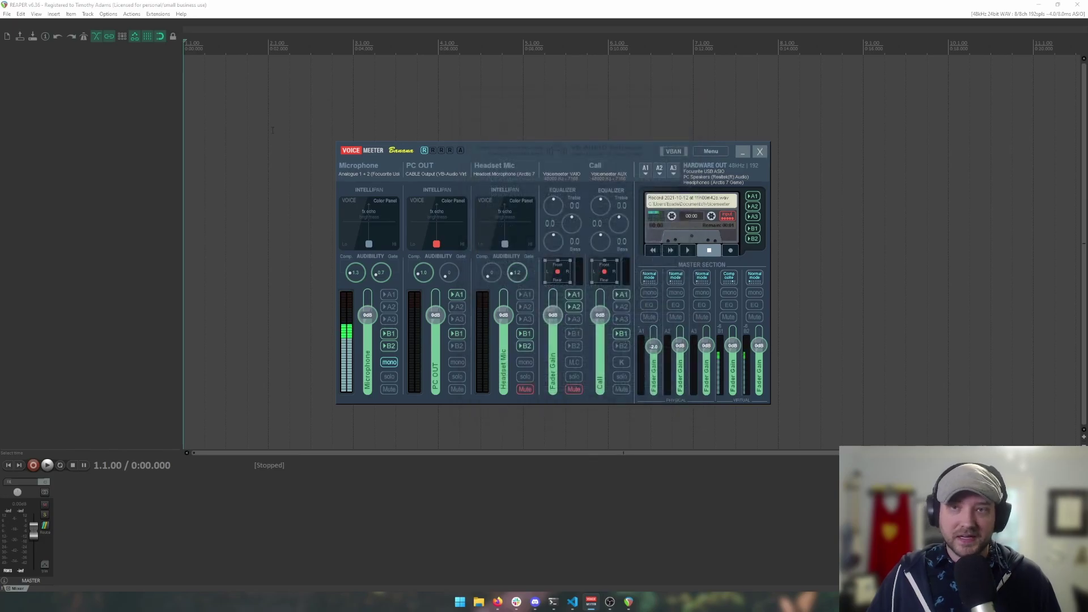
left_click(108, 13)
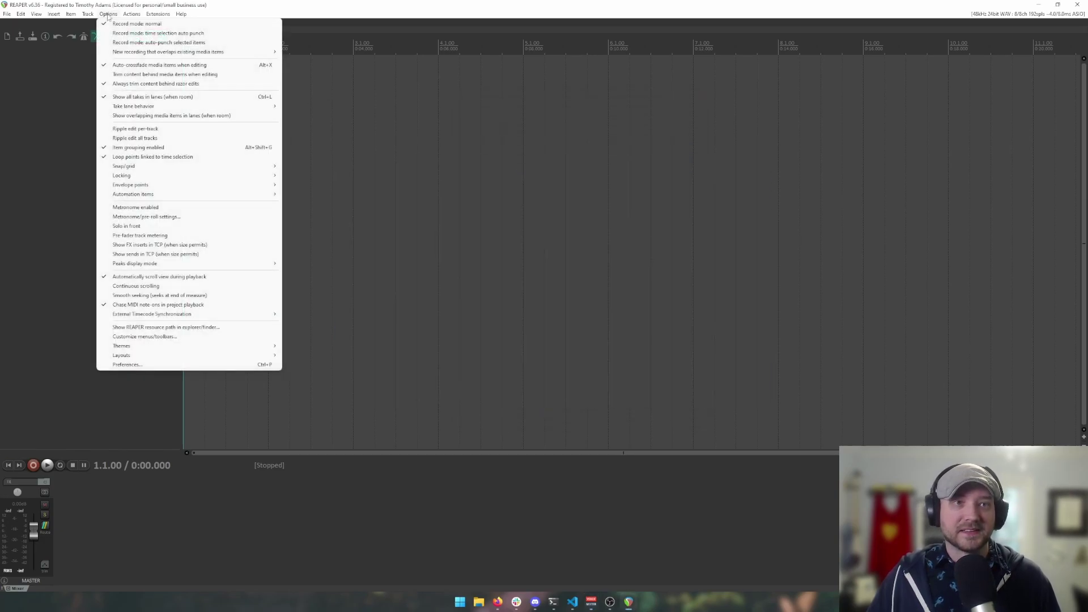
In REAPER Preferences, confirm the audio device uses ASIO with the Voicemeeter Virtual ASIO driver
left_click(182, 365)
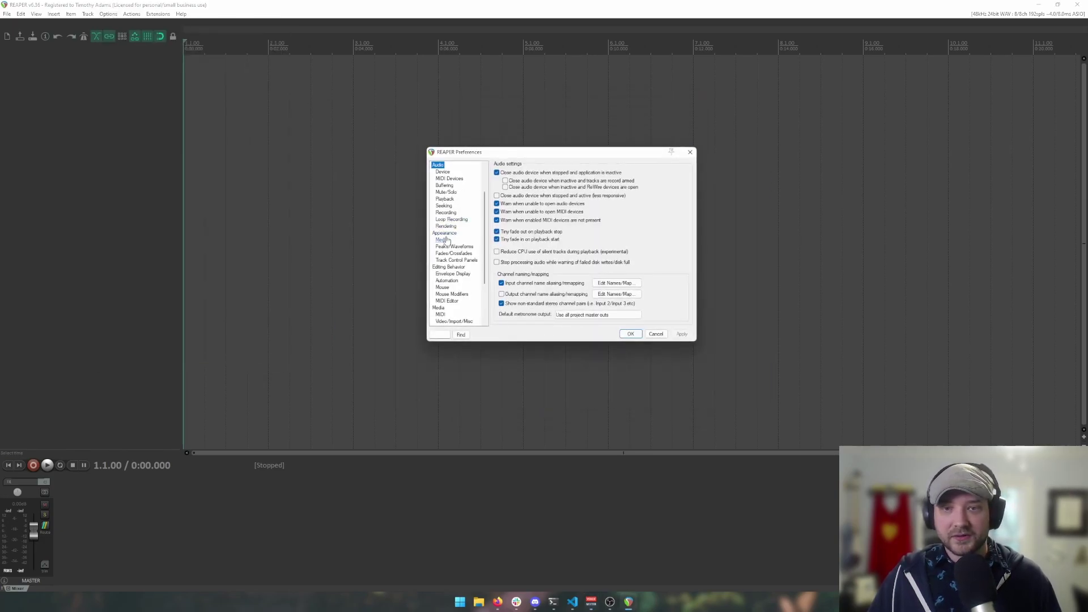
scroll(457, 187, "up", 1)
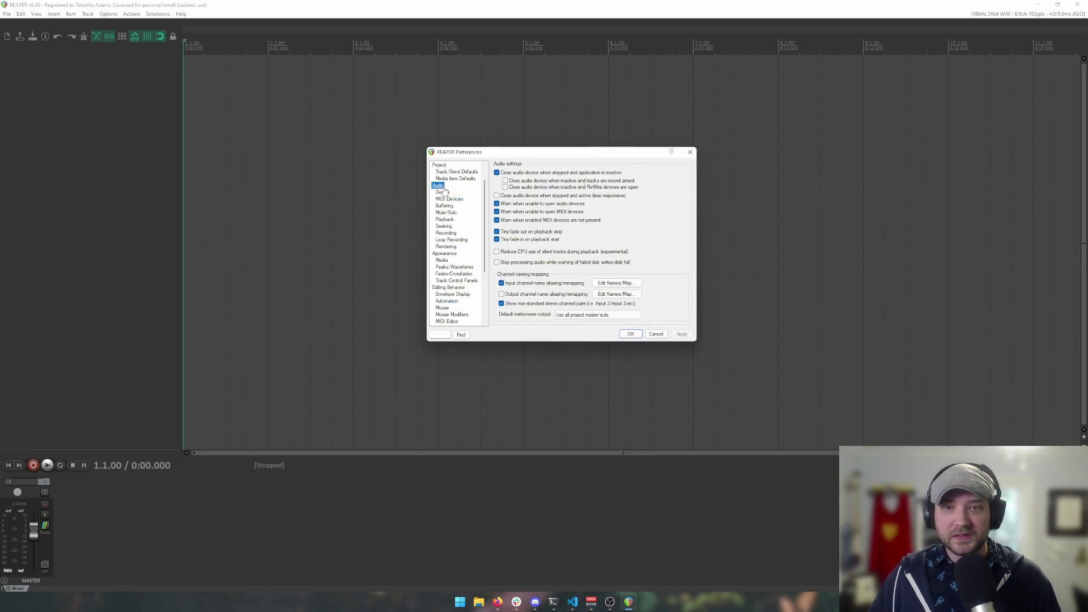
left_click(445, 193)
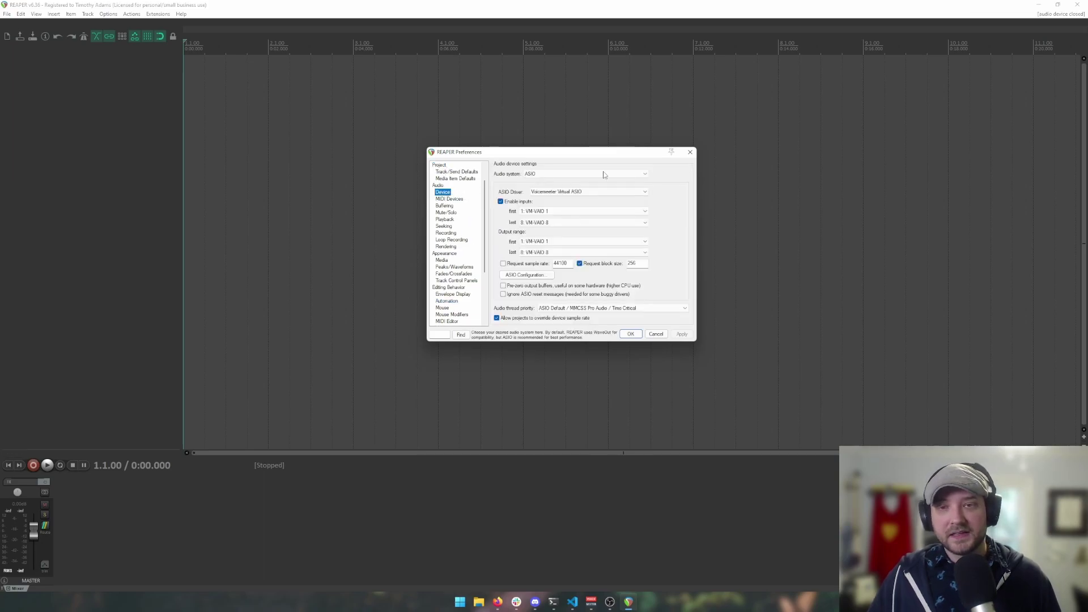
left_click(575, 174)
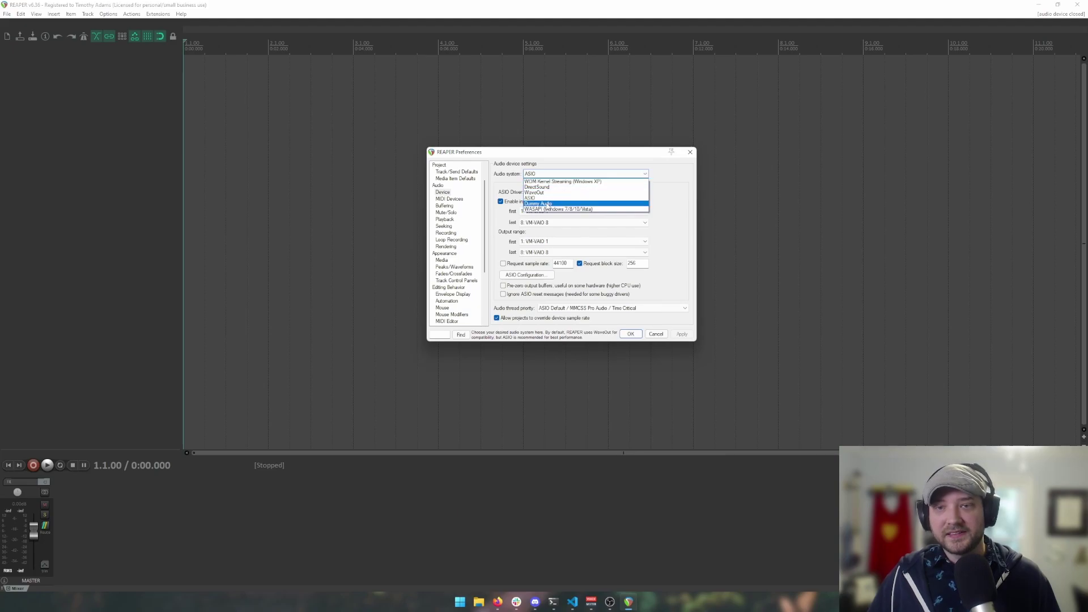
left_click(562, 194)
left_click(563, 192)
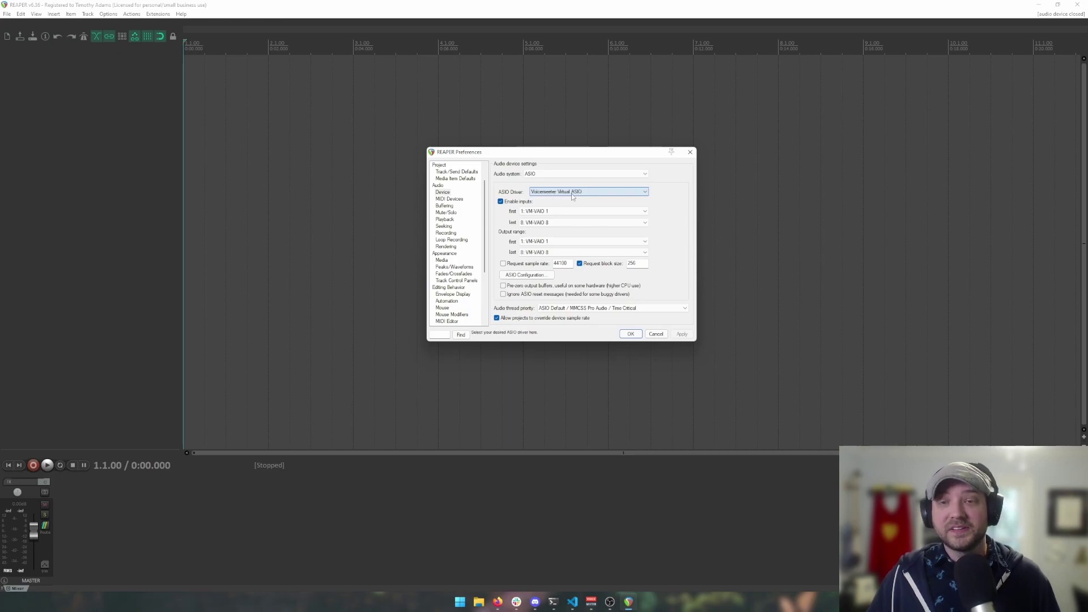
Review the first and last input channels and the output range, then return to the Audio page
left_click(544, 211)
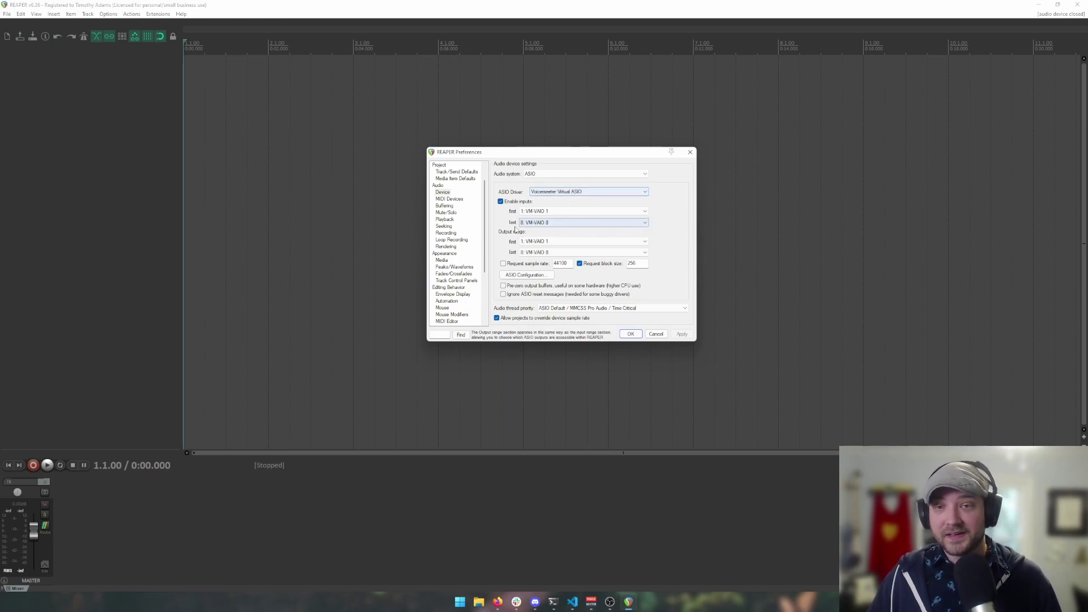
left_click(565, 223)
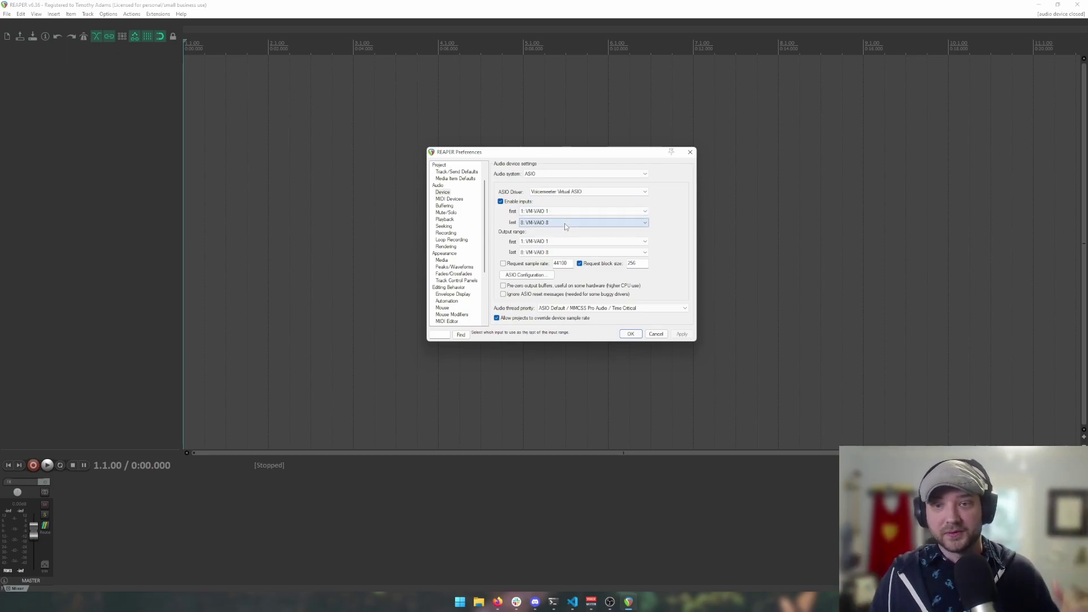
left_click(574, 308)
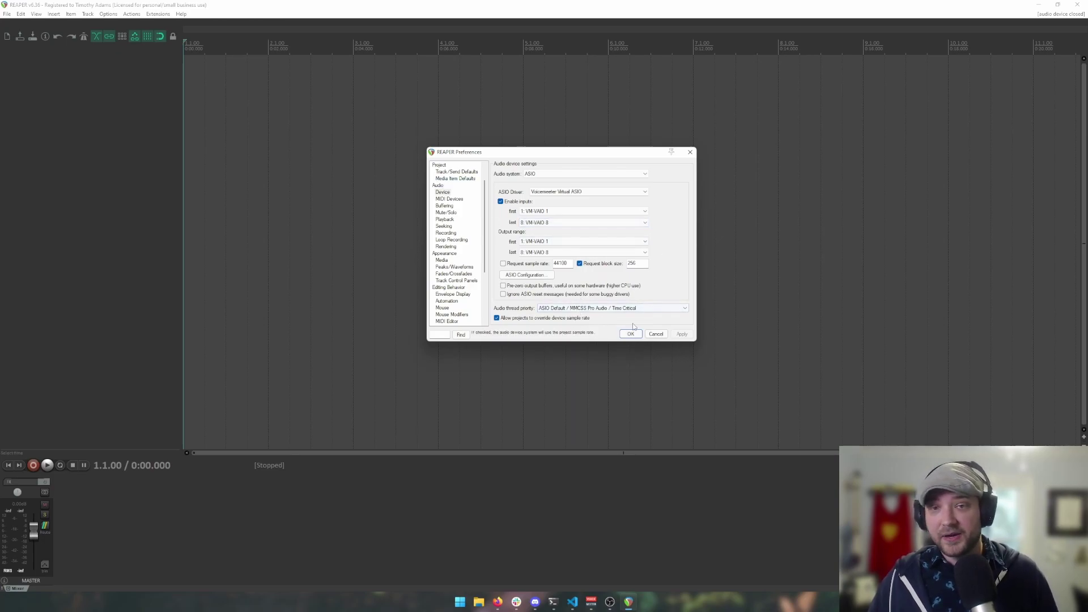
left_click(442, 185)
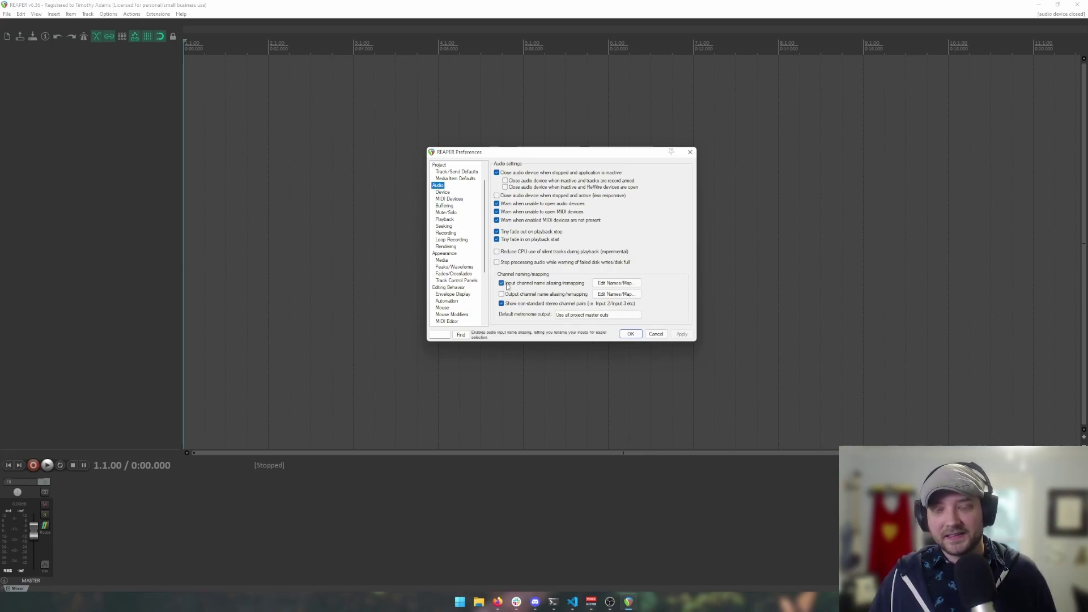
Review the input channel aliases Local Mic, PC Output and Aux PC, and accept them
left_click(607, 284)
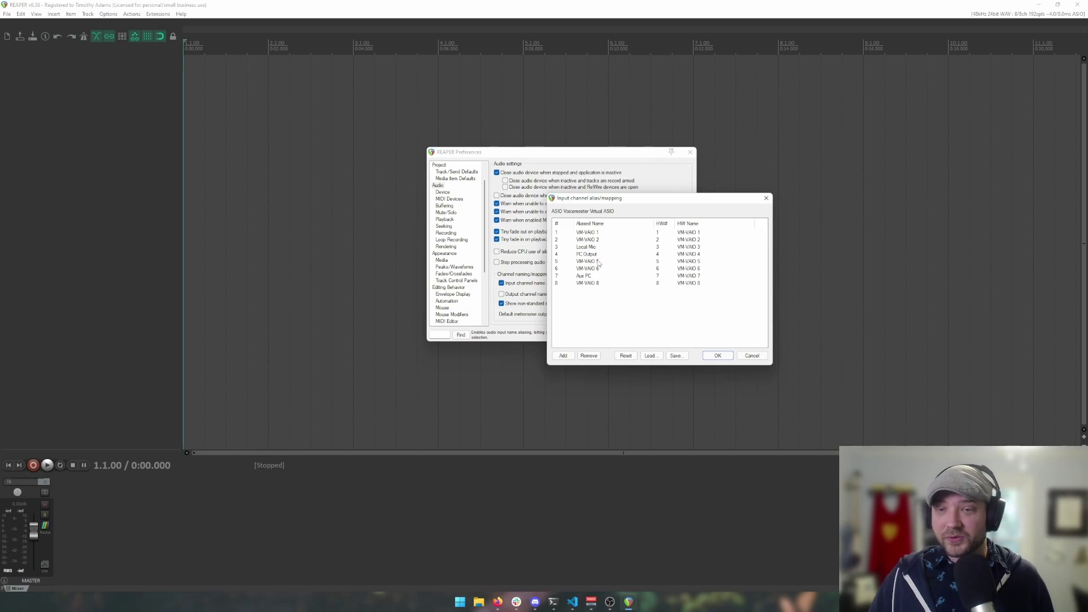
left_click(591, 249)
left_click(592, 253)
left_click(591, 250)
left_click(595, 254)
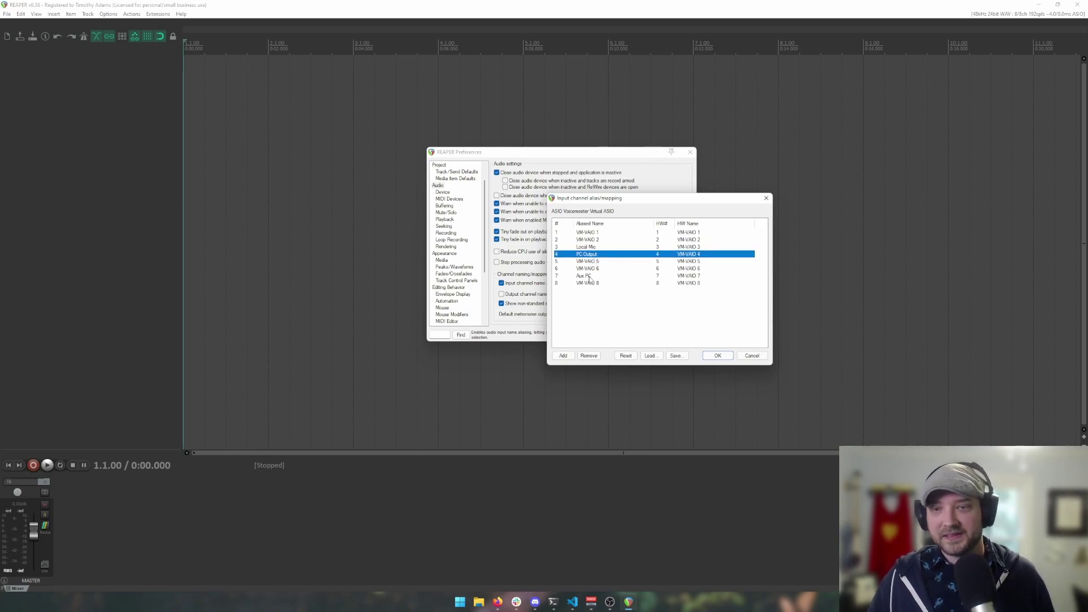
left_click(590, 276)
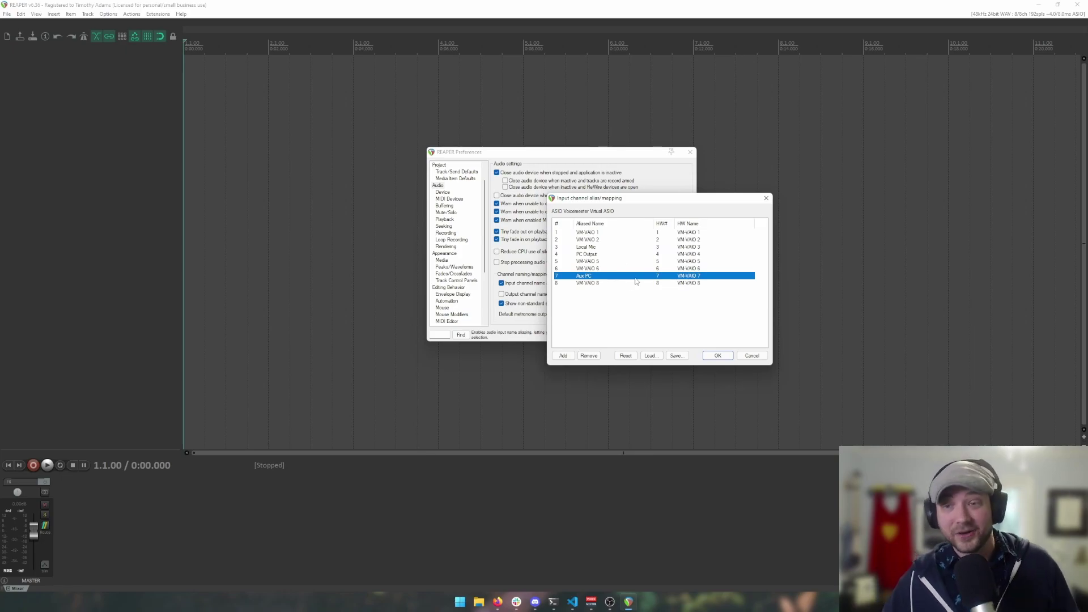
left_click(709, 356)
Close Preferences, then insert track 1, arm it and set its input to Mono Local Mic
left_click(631, 334)
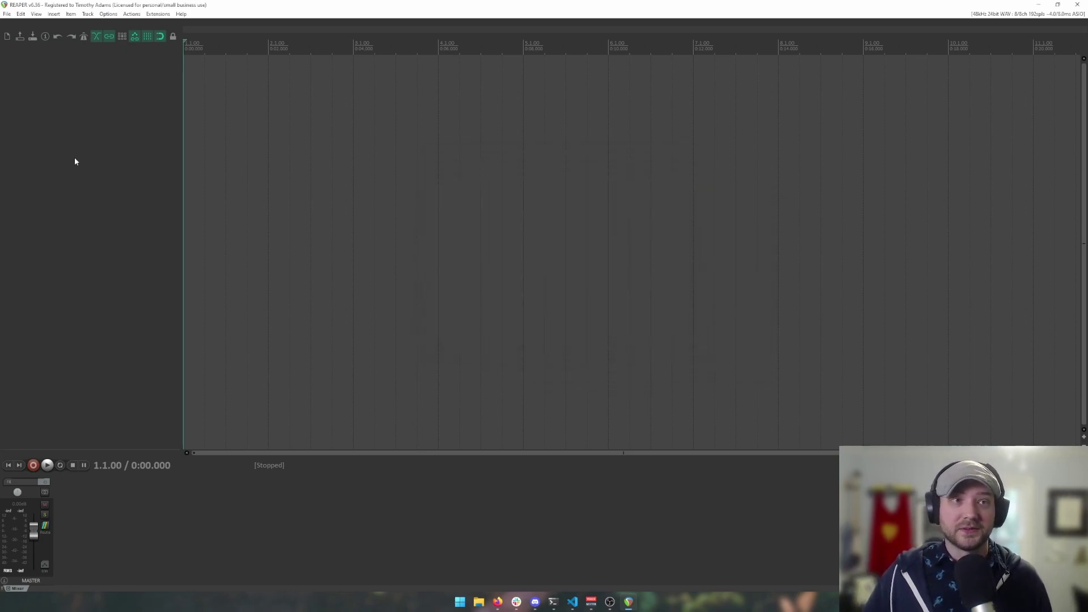
right_click(110, 201)
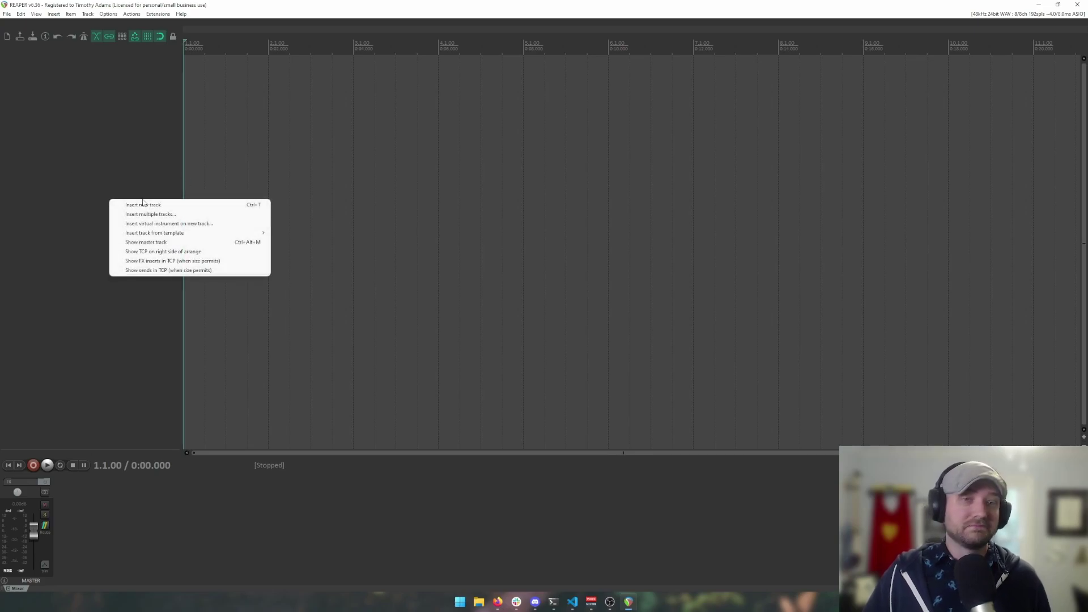
left_click(199, 211)
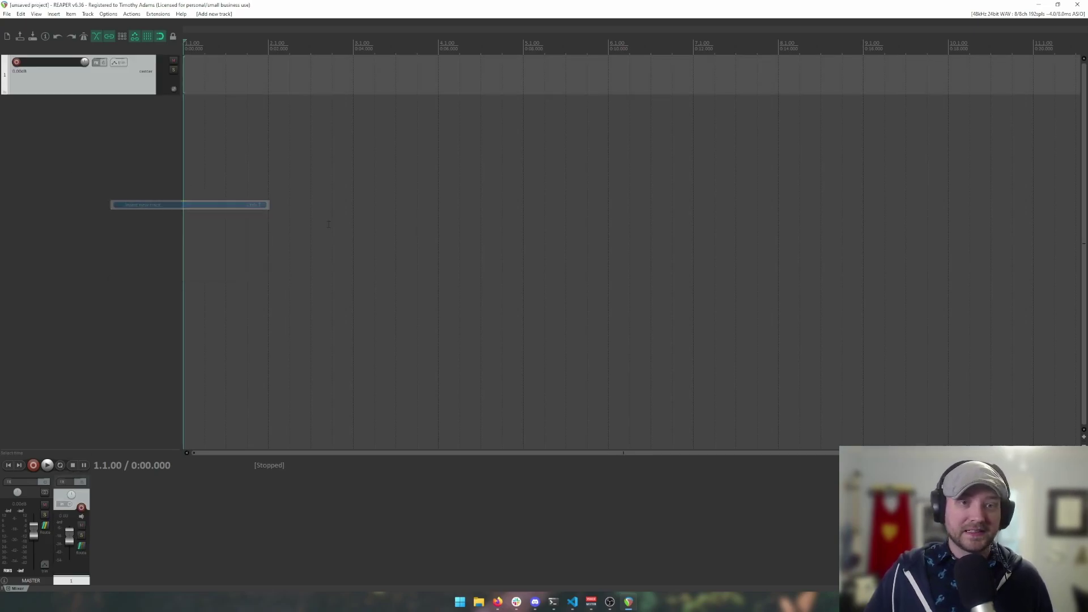
left_click(16, 62)
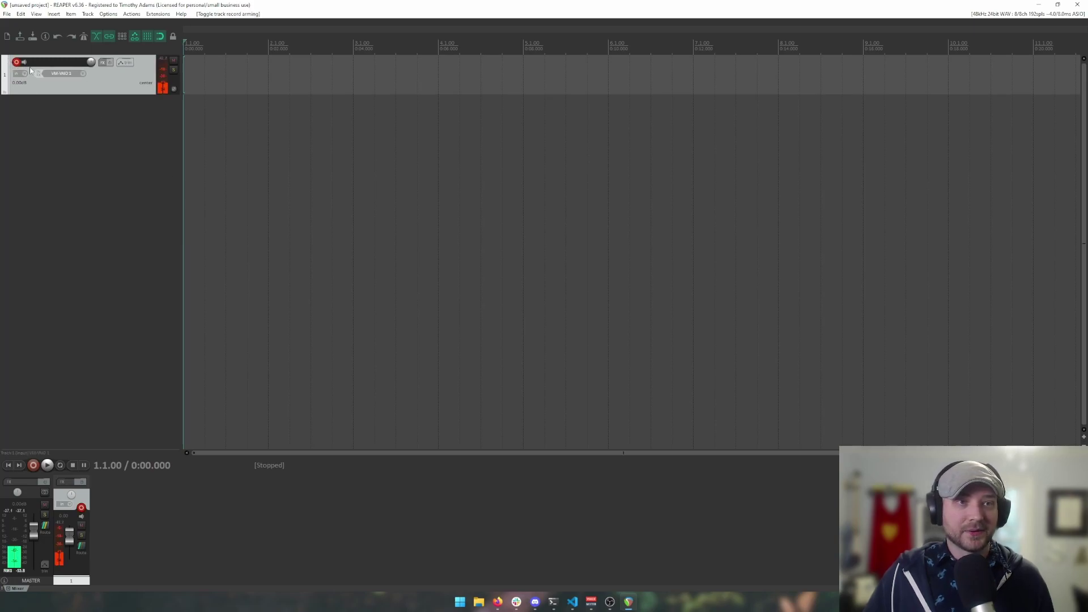
left_click(71, 74)
mouse_move(112, 82)
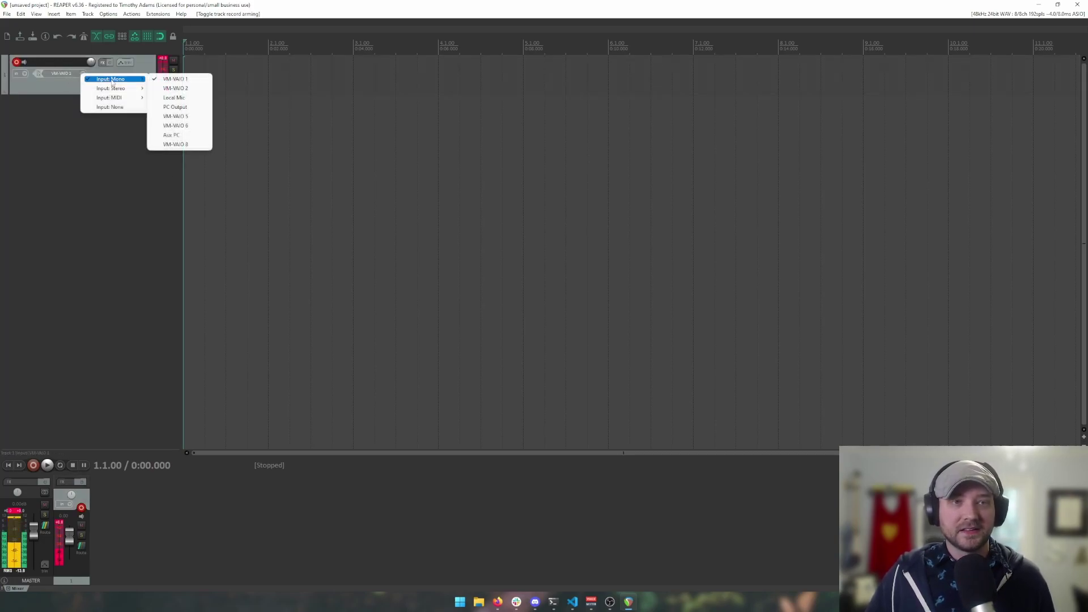
left_click(180, 99)
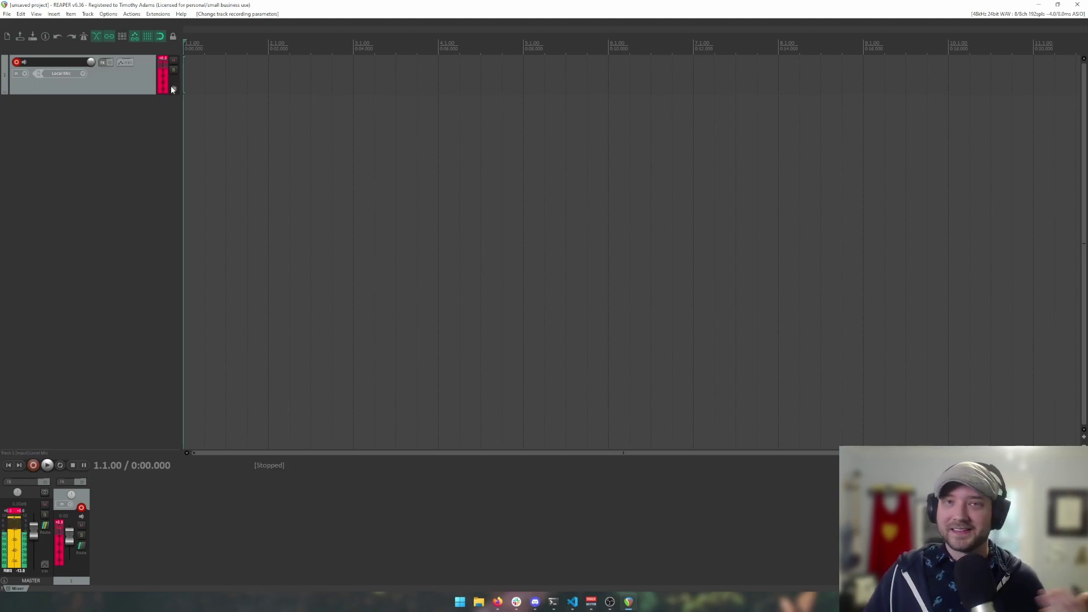
Insert an armed track 2 recording Mono Aux PC, then bring Voicemeeter Banana forward
right_click(73, 138)
left_click(78, 144)
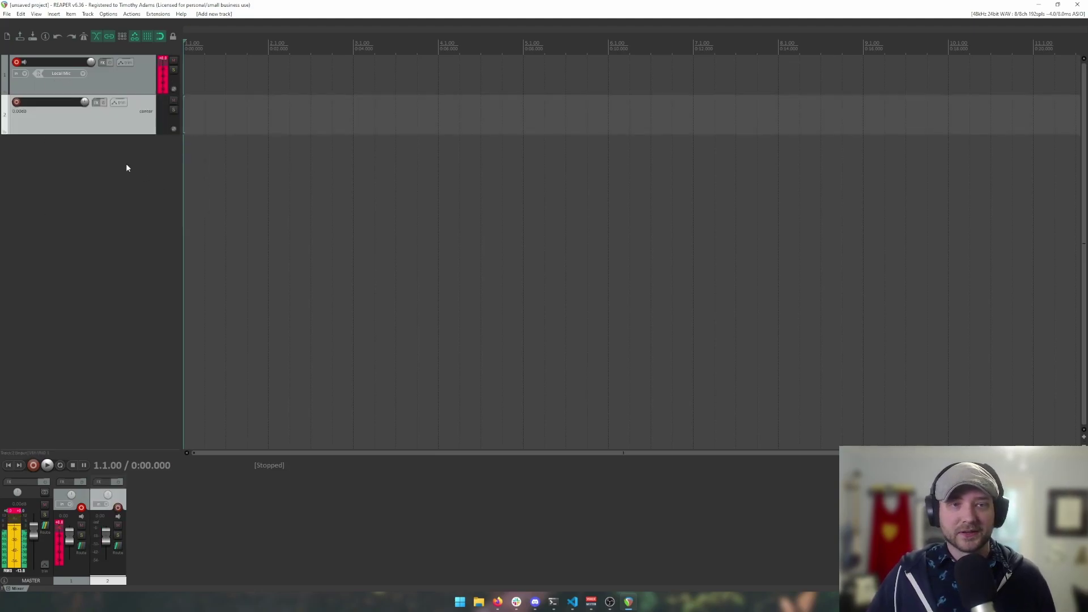
left_click(16, 102)
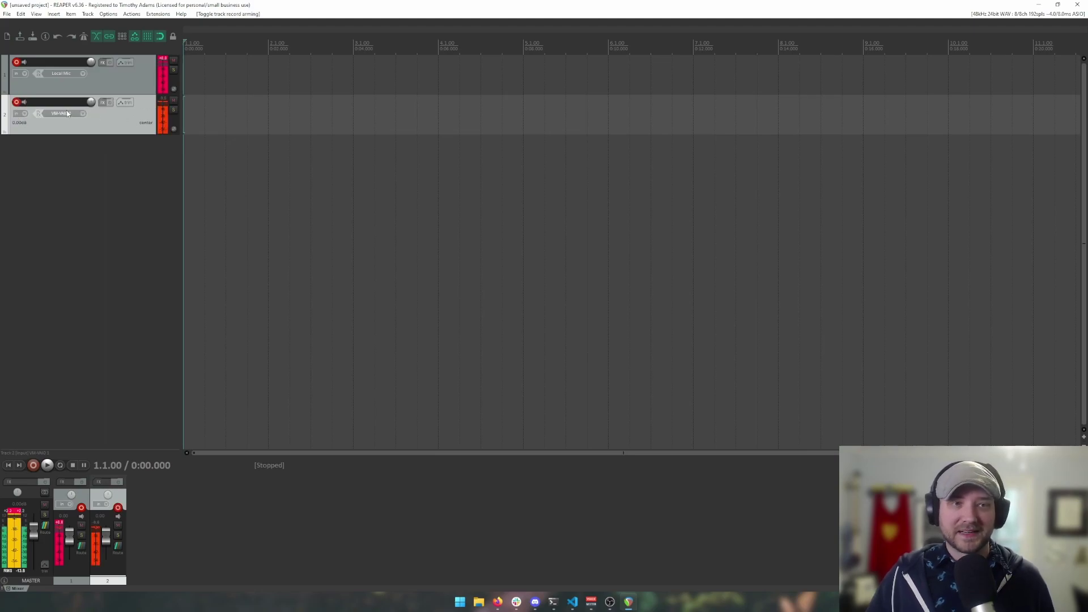
left_click(68, 113)
mouse_move(109, 118)
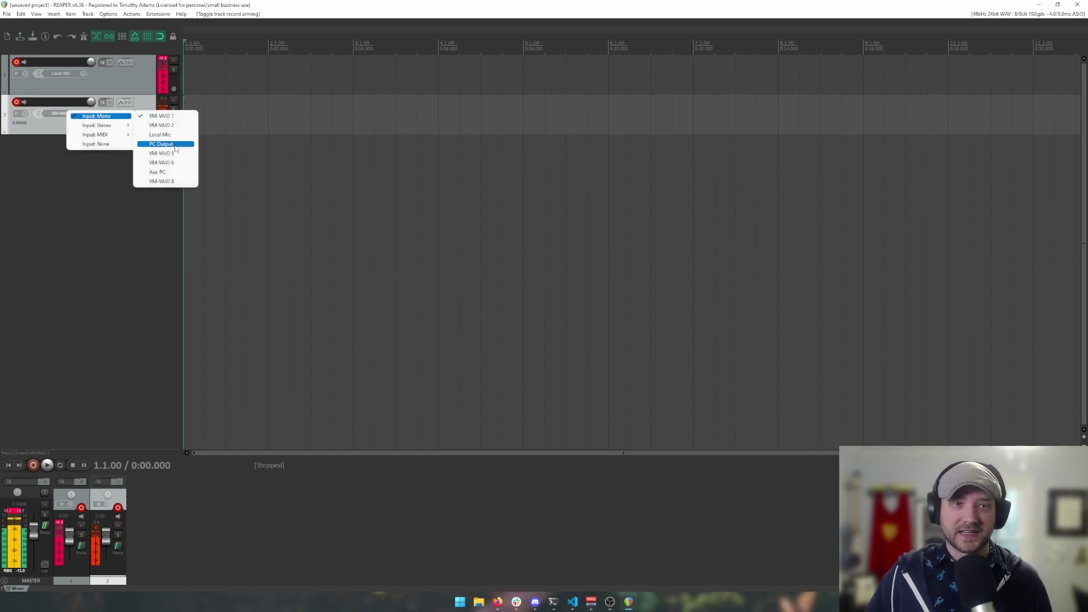
left_click(159, 172)
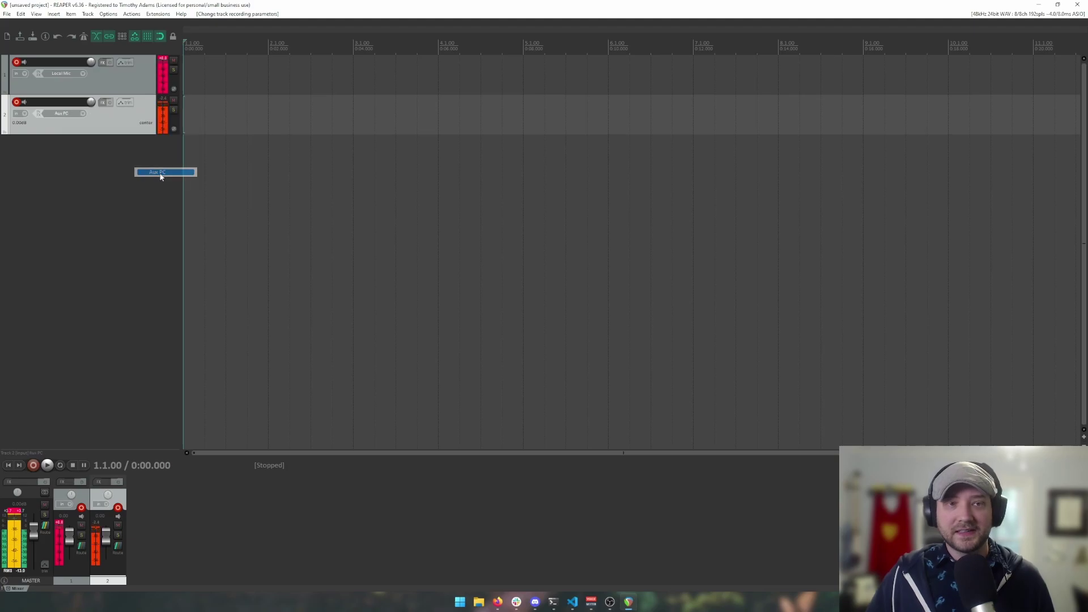
left_click(591, 602)
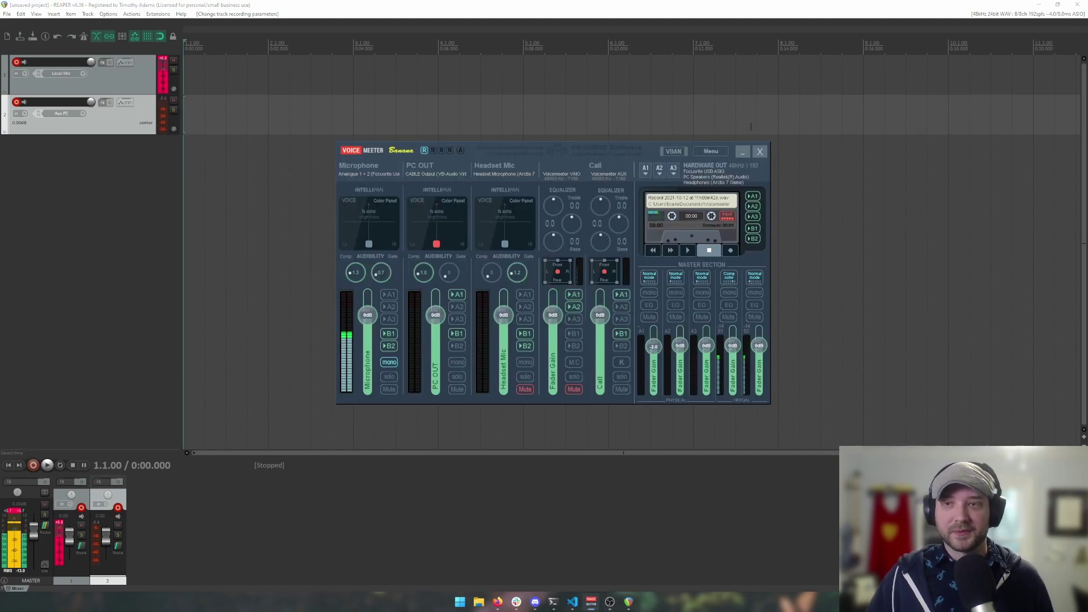
Glance at Voicemeeter's System Settings / Options and close it again
left_click(711, 150)
left_click(754, 347)
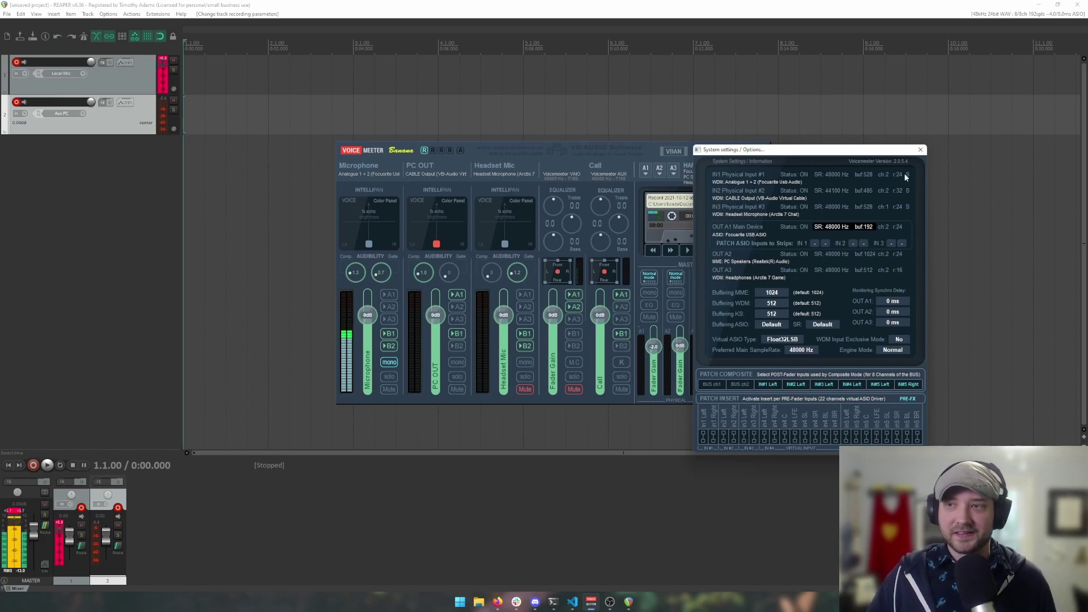
left_click(921, 150)
Insert track 3, arm it and set its input to Mono PC Output
right_click(49, 198)
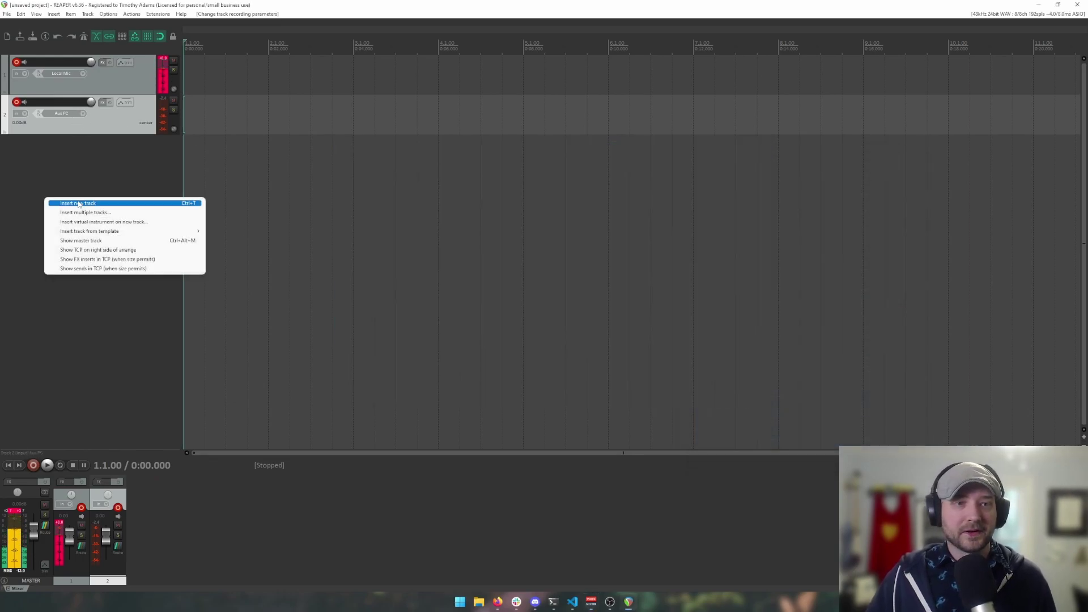
left_click(74, 204)
left_click(17, 142)
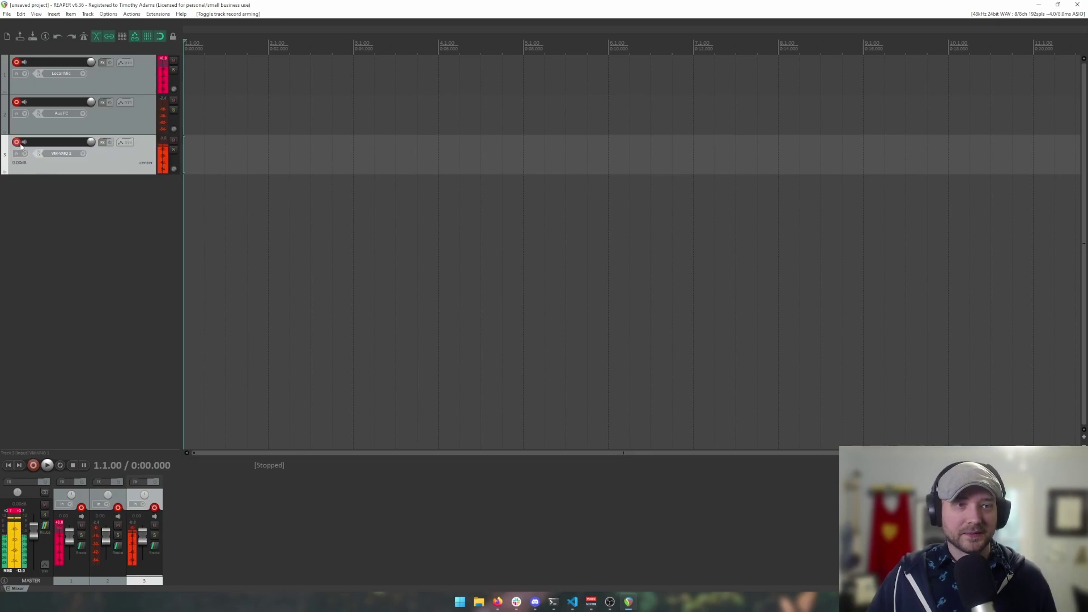
left_click(79, 154)
mouse_move(97, 160)
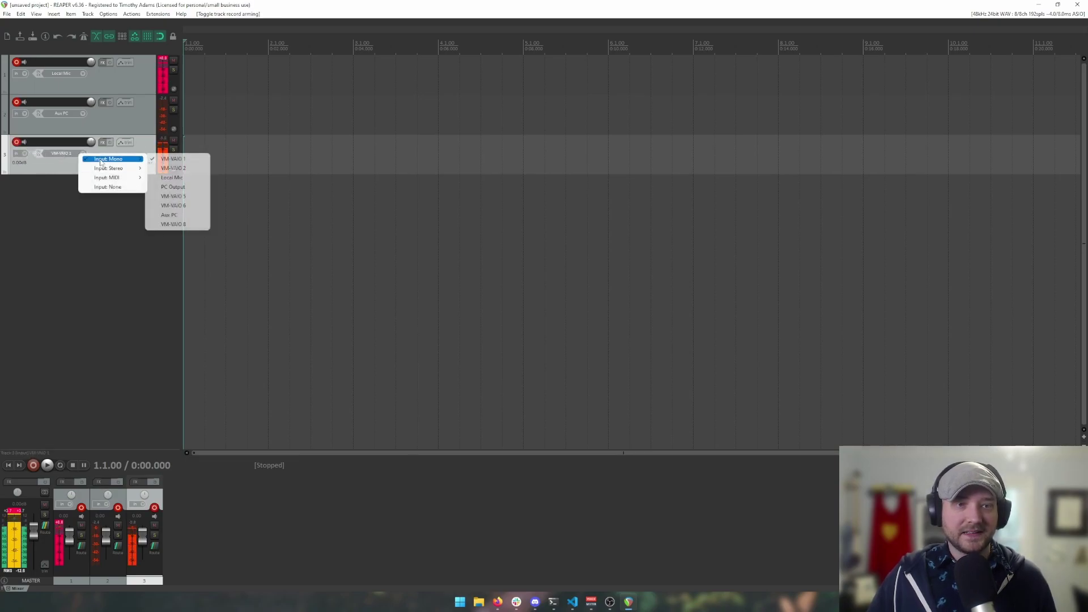
left_click(180, 187)
mouse_move(558, 609)
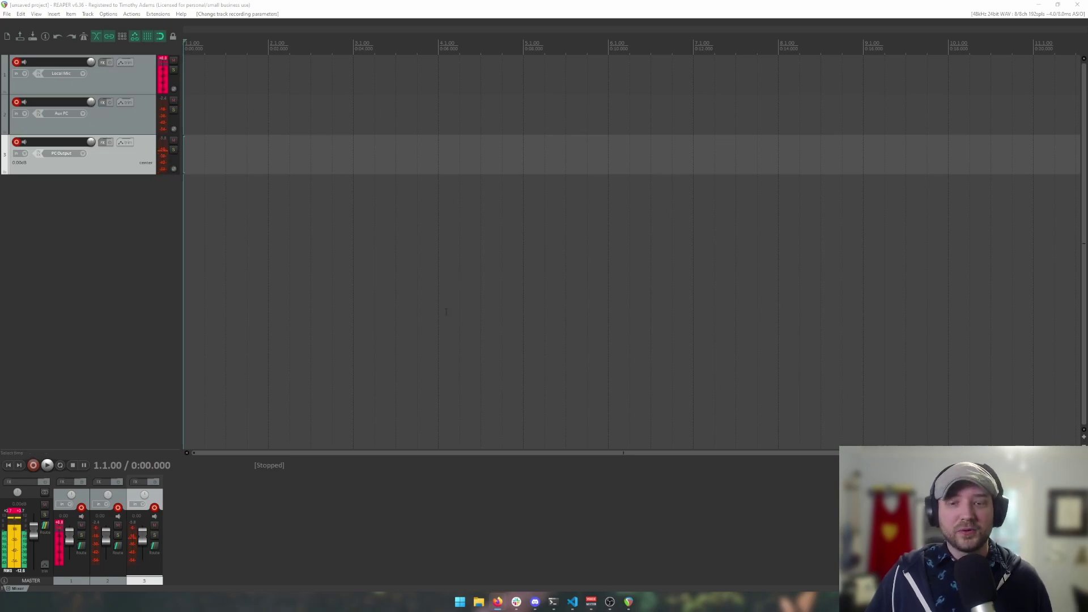
left_click(591, 601)
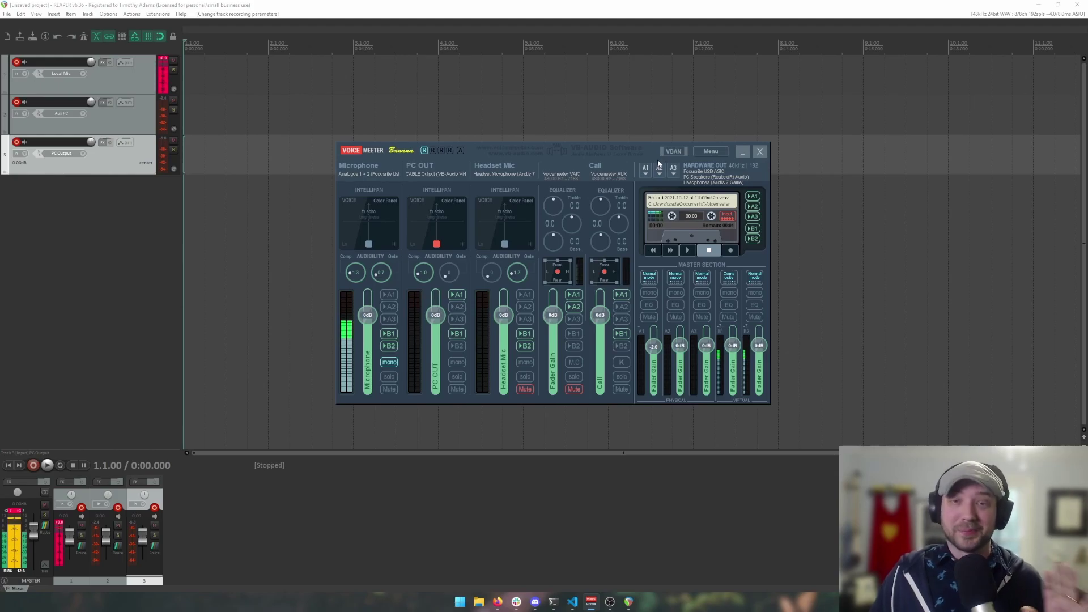
left_click(599, 537)
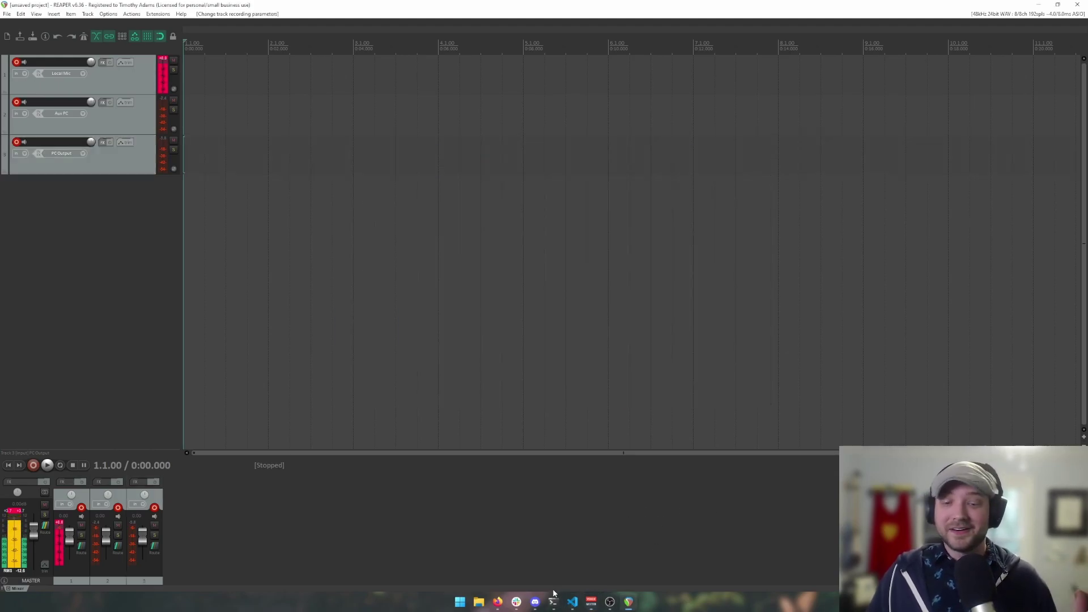
mouse_move(504, 598)
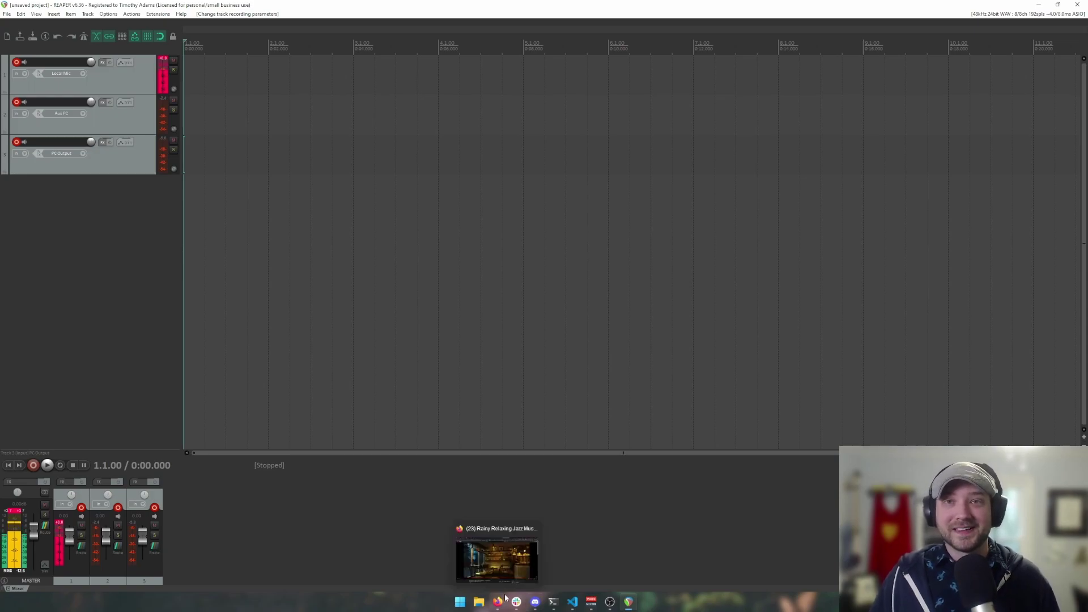